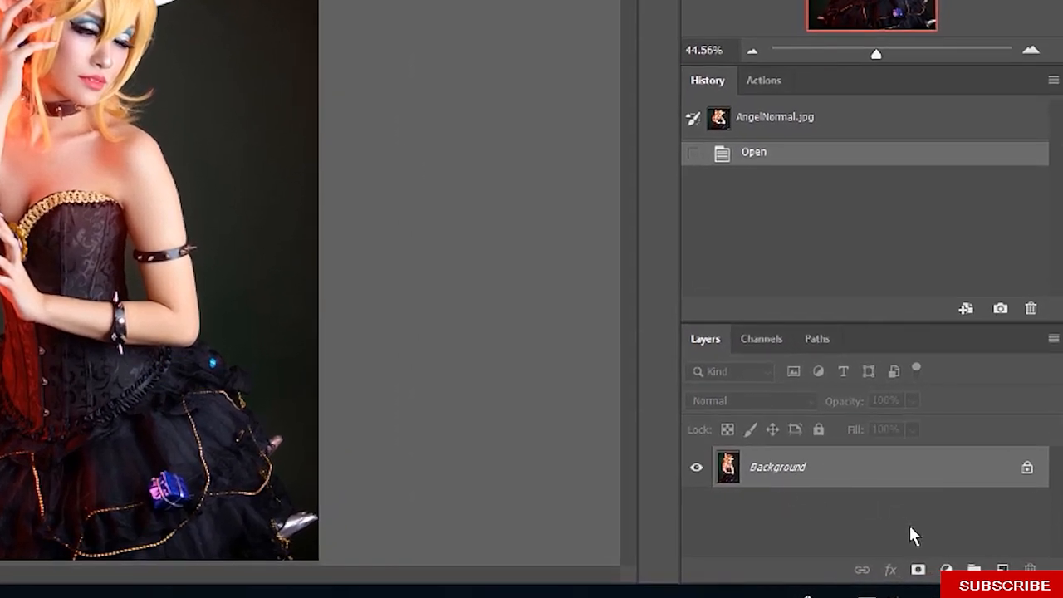
# Add a Curves adjustment layer above the Background and switch it to the Blue channel
pyautogui.click(946, 570)
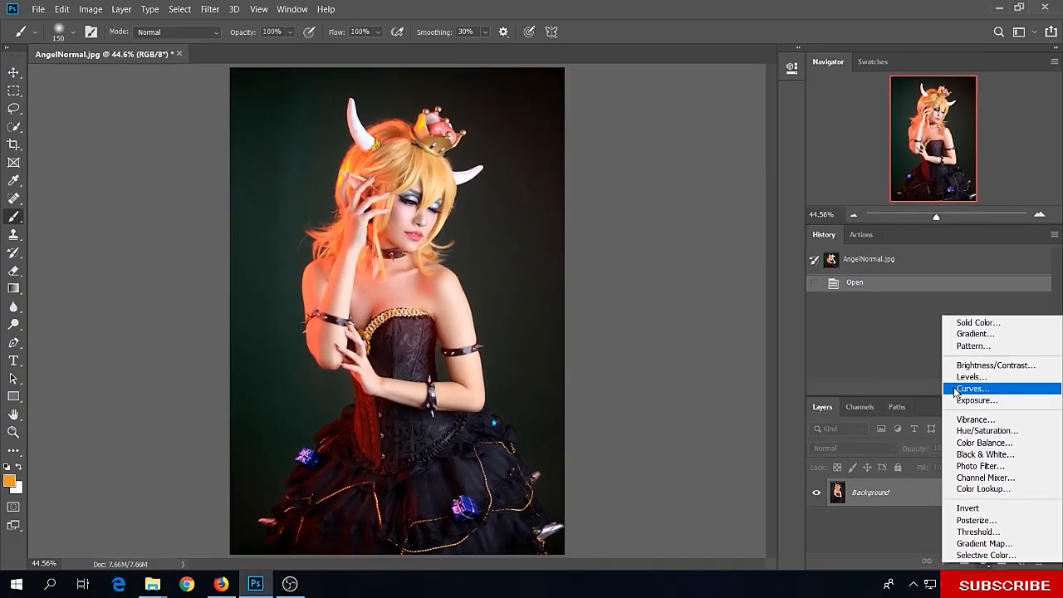
pyautogui.click(920, 336)
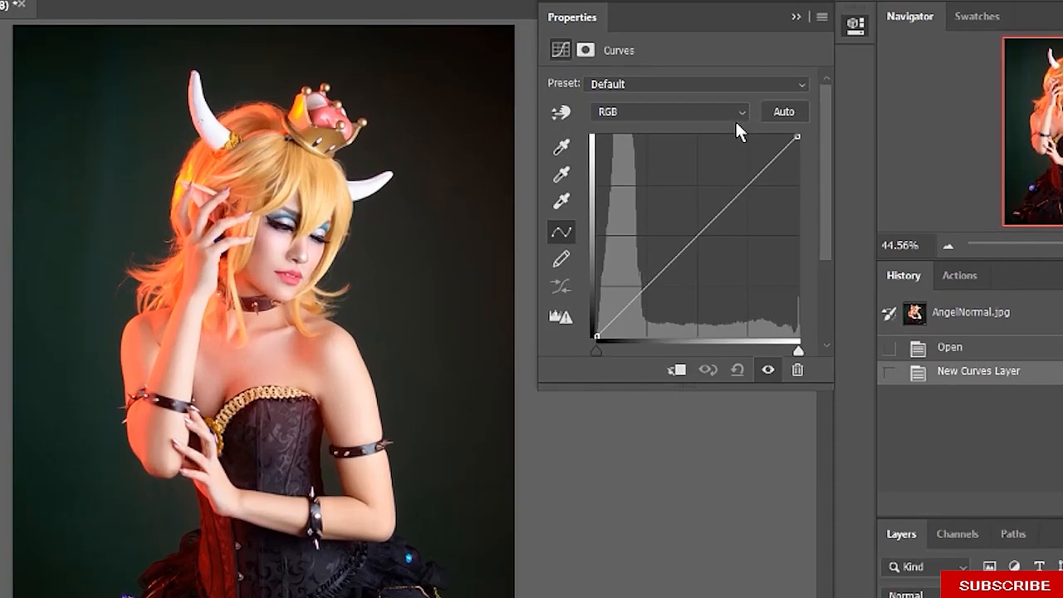
pyautogui.click(683, 109)
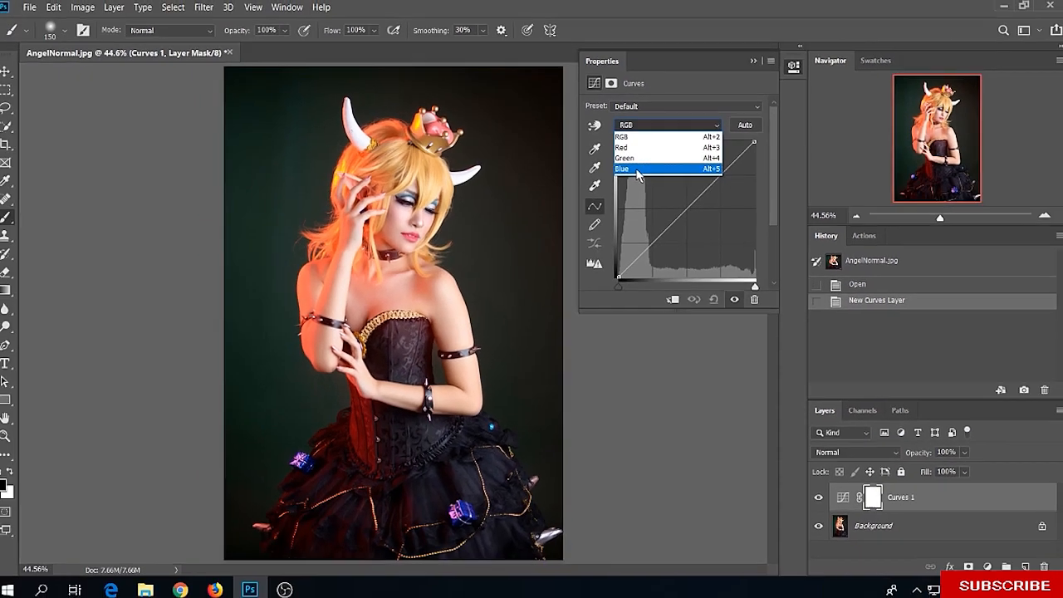
pyautogui.click(639, 169)
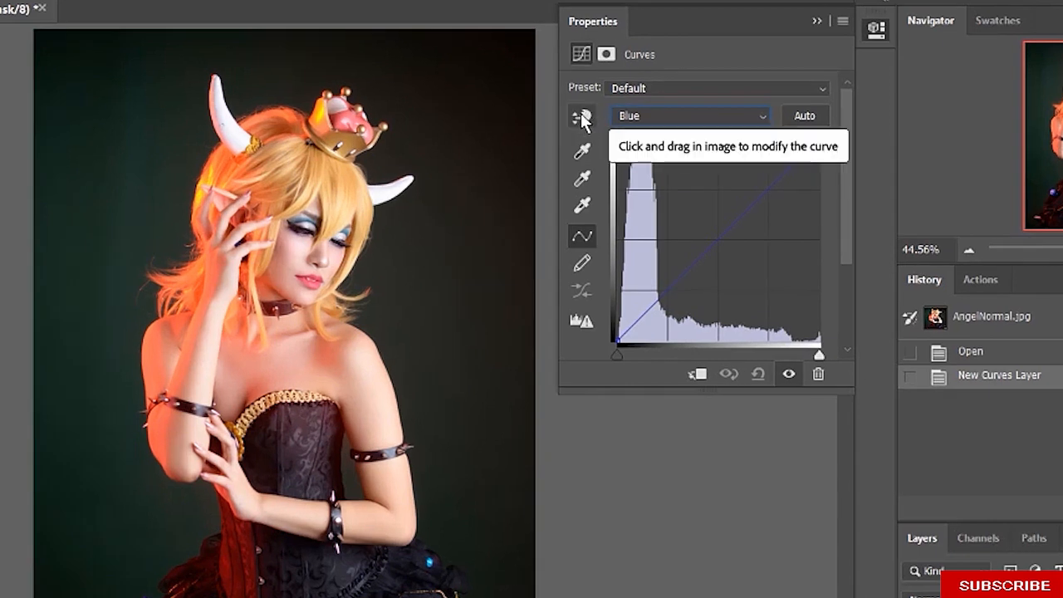
# Sample the cheek skin on the image and raise the blue curve in the highlights, shaping the midtones with extra points
pyautogui.click(582, 118)
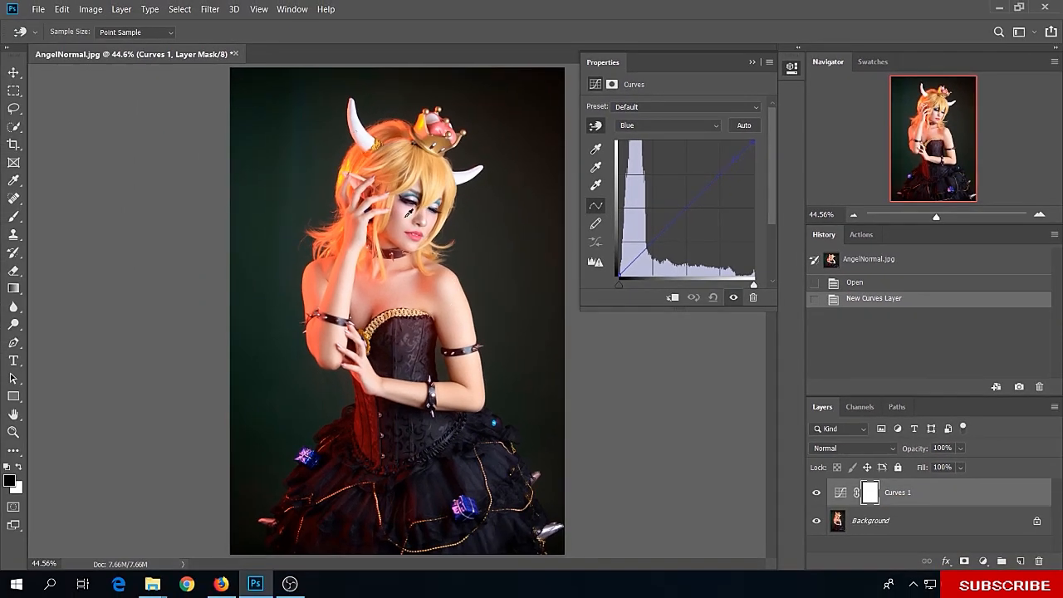
pyautogui.keyDown('ctrl'); pyautogui.click(409, 214); pyautogui.keyUp('ctrl')
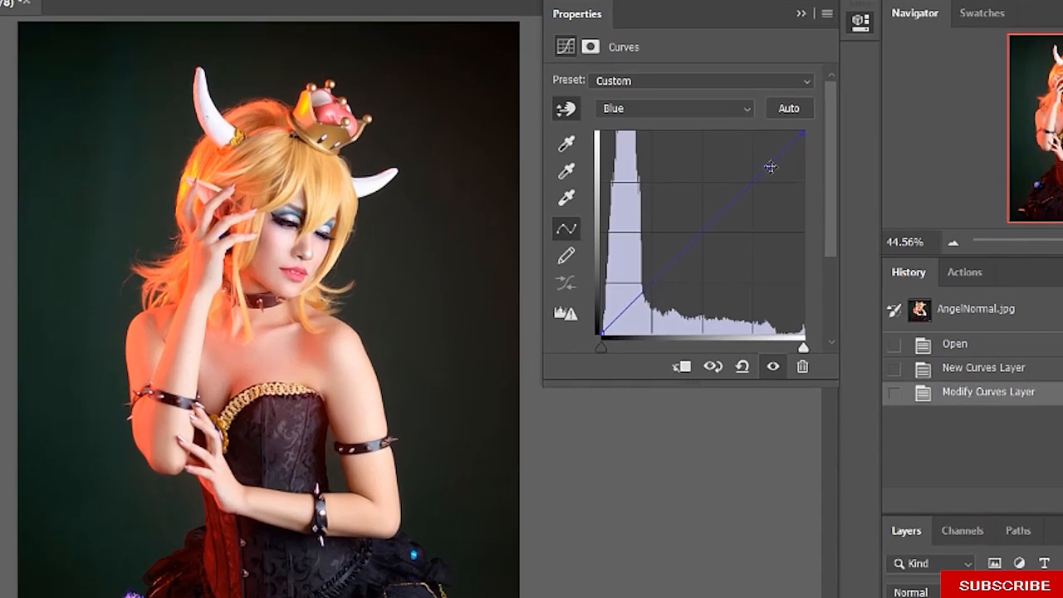
pyautogui.moveTo(766, 166)
pyautogui.mouseDown()
pyautogui.moveTo(753, 151)
pyautogui.moveTo(780, 183)
pyautogui.moveTo(749, 155)
pyautogui.mouseUp()
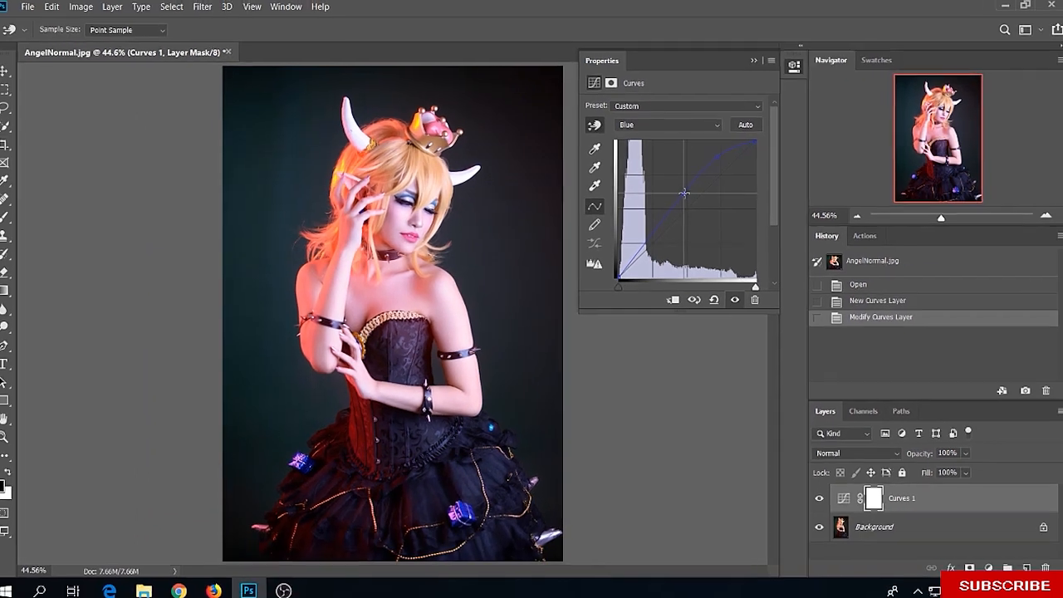
pyautogui.click(693, 206)
pyautogui.click(668, 218)
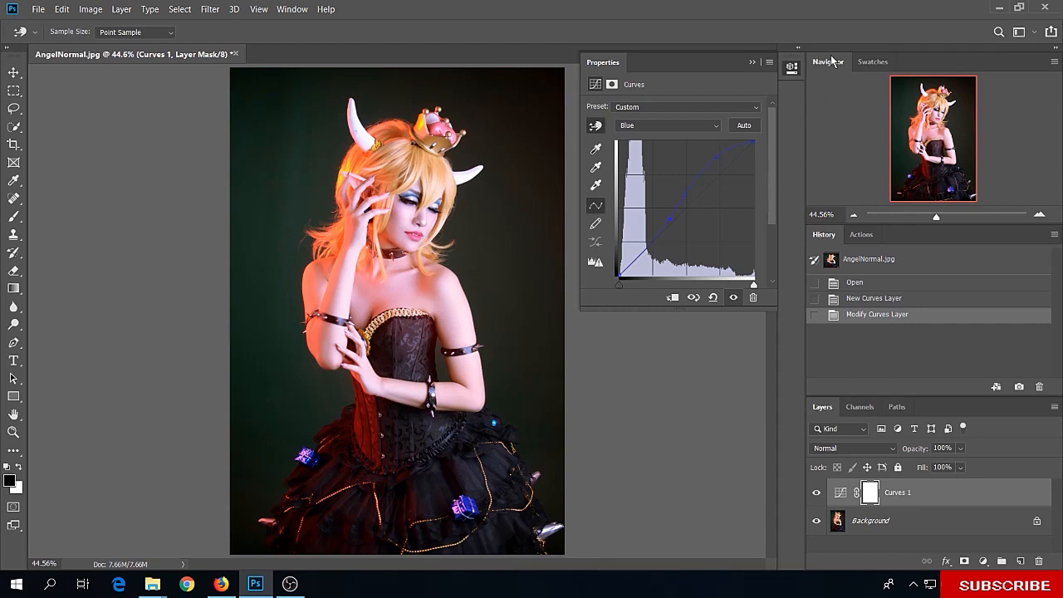
pyautogui.click(753, 62)
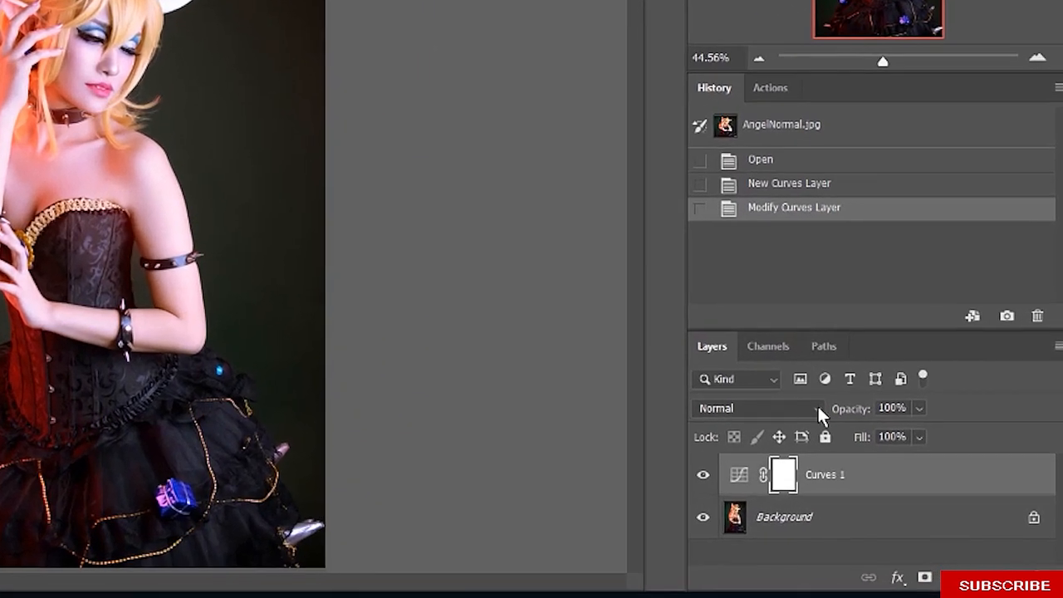
# Set the Curves 1 layer's blend mode to Color and invert its mask to black
pyautogui.click(819, 408)
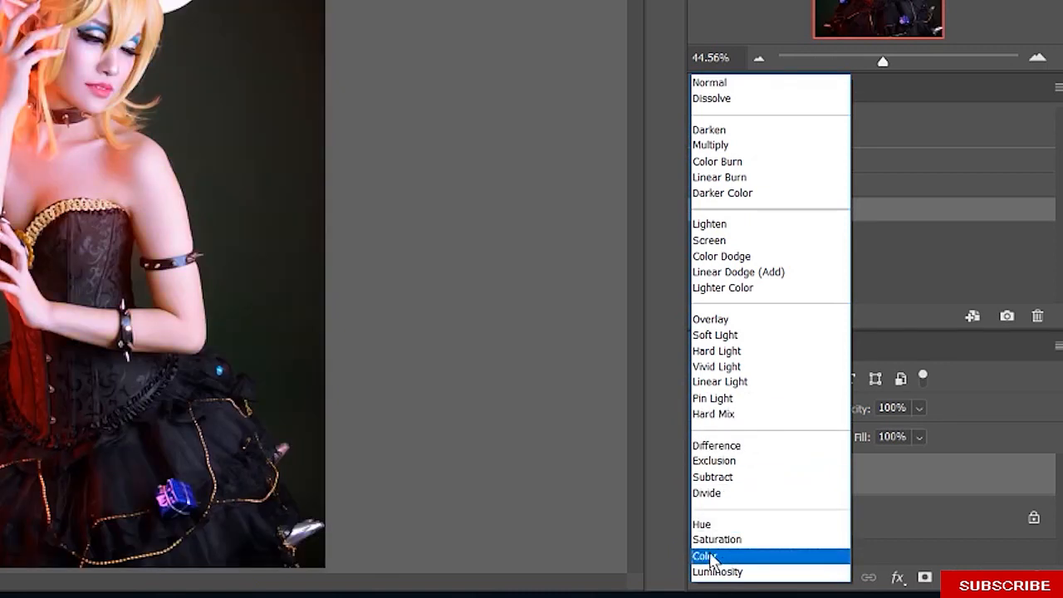
pyautogui.click(709, 557)
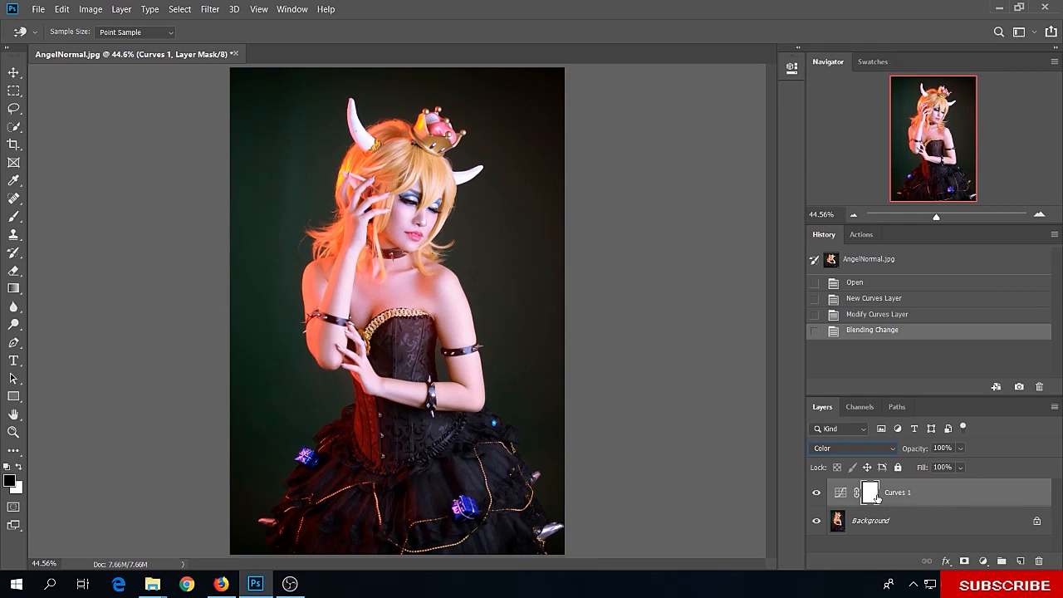
pyautogui.hotkey('ctrl', 'i')
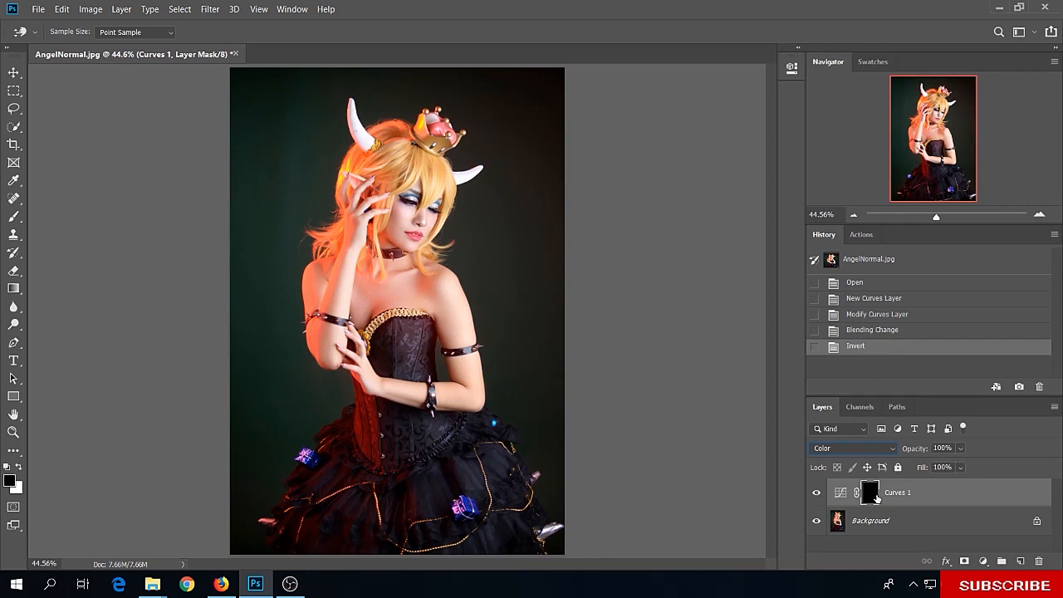
pyautogui.hotkey('ctrl', 'i')
pyautogui.hotkey('ctrl', 'i')
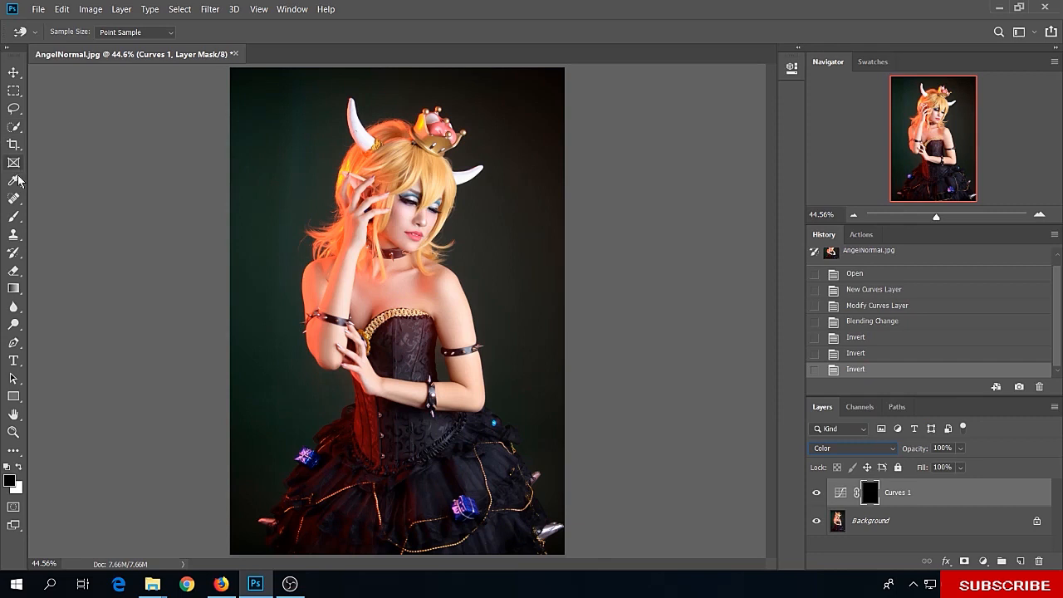
# Set up the Brush tool with white foreground color, 50% opacity and 50% flow
pyautogui.click(13, 216)
pyautogui.press('x')
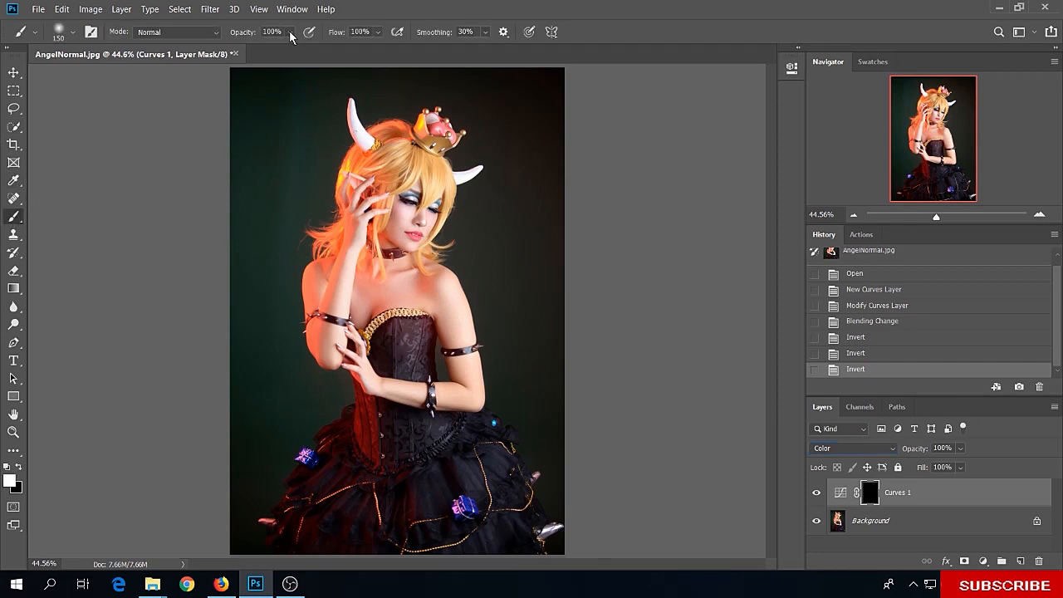
pyautogui.click(290, 33)
pyautogui.moveTo(303, 47); pyautogui.dragTo(274, 53)
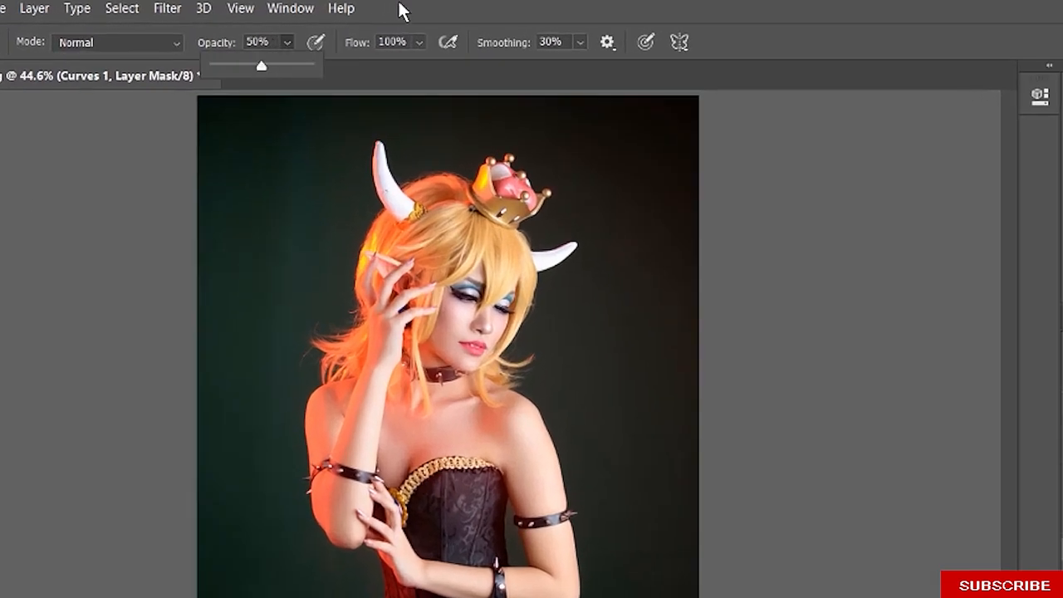
pyautogui.click(420, 42)
pyautogui.click(391, 69)
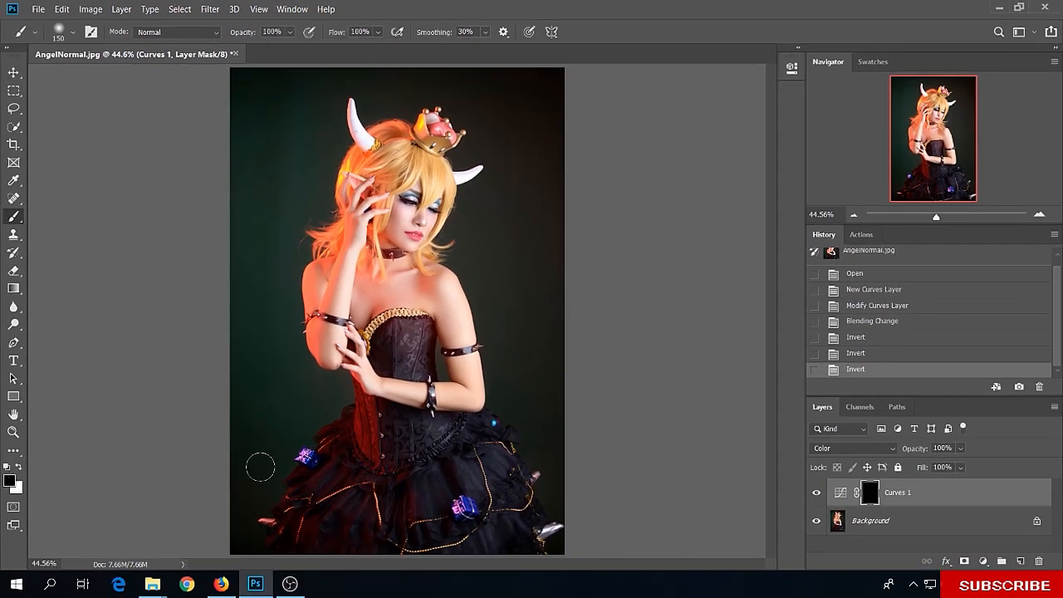
pyautogui.click(19, 467)
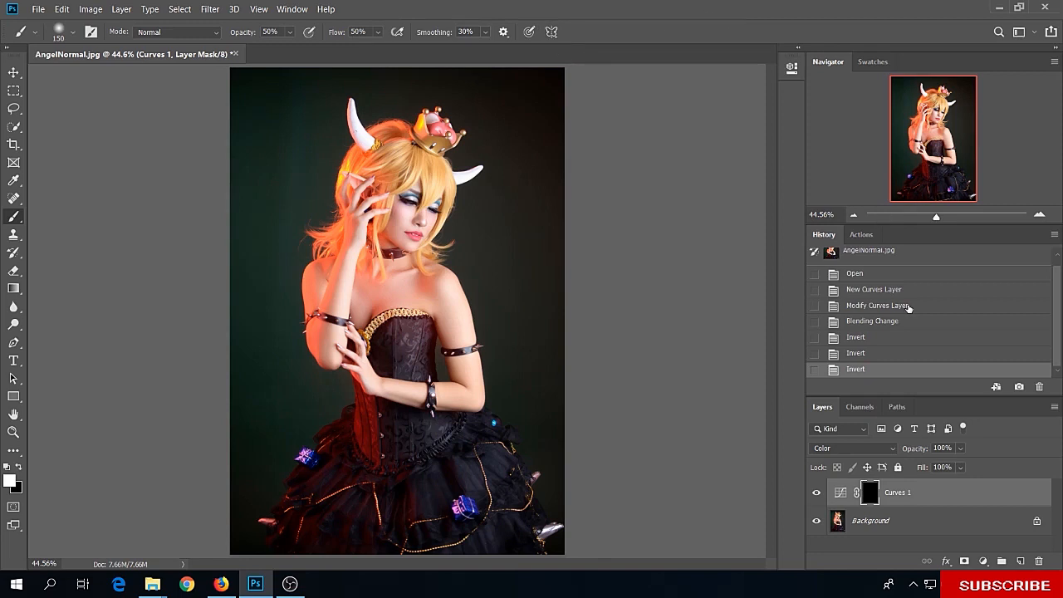
# Paint white on the Curves 1 mask over the model's face, neck, chest, shoulders and arms to bring in the blue correction
pyautogui.hotkey('ctrl', '+')
pyautogui.hotkey('ctrl', '+')
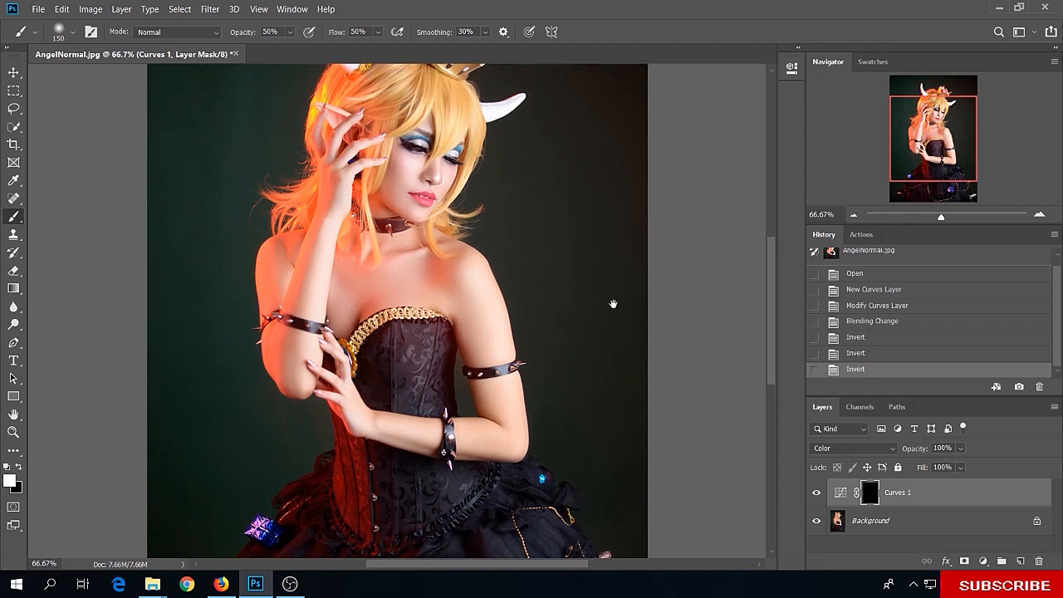
pyautogui.moveTo(491, 237); pyautogui.dragTo(484, 378)
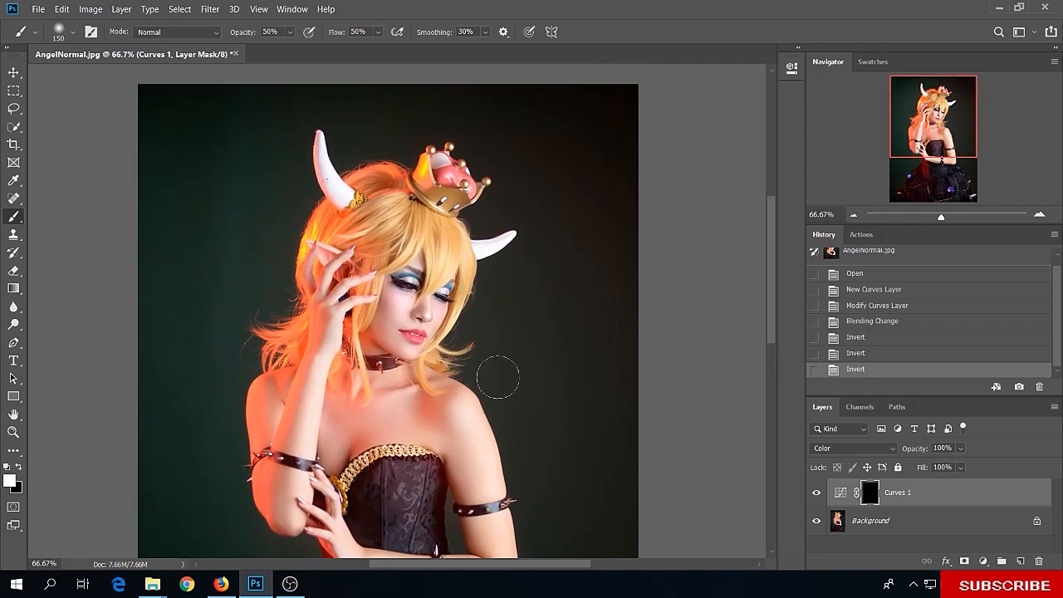
pyautogui.moveTo(409, 291)
pyautogui.mouseDown()
pyautogui.moveTo(403, 309)
pyautogui.moveTo(425, 309)
pyautogui.moveTo(418, 328)
pyautogui.mouseUp()
pyautogui.moveTo(378, 389)
pyautogui.mouseDown()
pyautogui.moveTo(380, 401)
pyautogui.moveTo(448, 403)
pyautogui.moveTo(488, 483)
pyautogui.mouseUp()
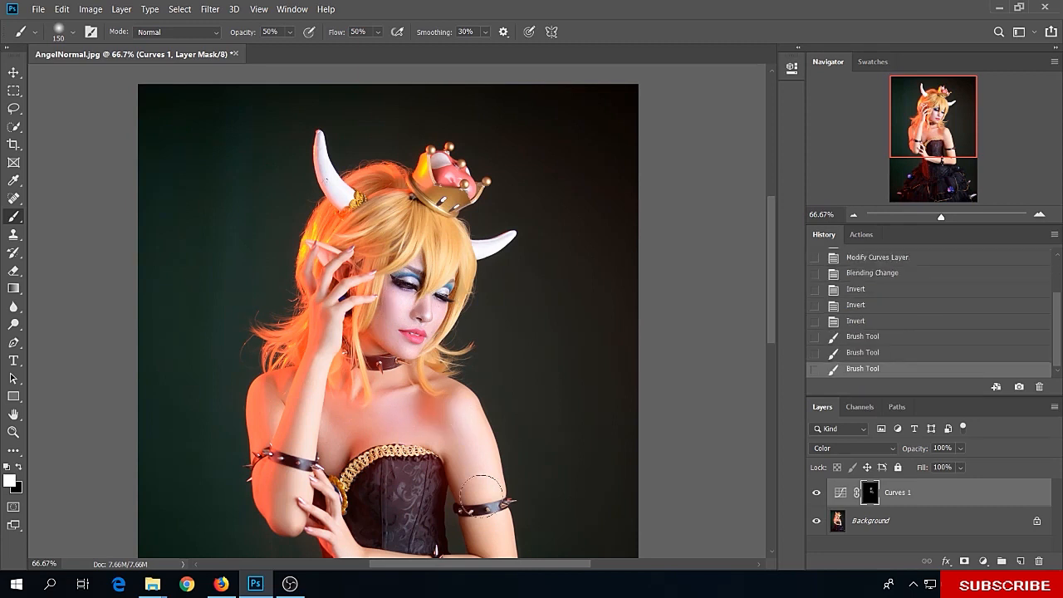
pyautogui.moveTo(471, 446); pyautogui.dragTo(477, 458)
pyautogui.moveTo(419, 419); pyautogui.dragTo(400, 421)
pyautogui.moveTo(413, 272); pyautogui.dragTo(409, 287)
pyautogui.moveTo(408, 292); pyautogui.dragTo(405, 312)
pyautogui.moveTo(488, 451); pyautogui.dragTo(429, 214)
pyautogui.moveTo(424, 250)
pyautogui.mouseDown()
pyautogui.moveTo(420, 271)
pyautogui.moveTo(409, 271)
pyautogui.mouseUp()
pyautogui.moveTo(317, 315); pyautogui.dragTo(285, 323)
pyautogui.moveTo(251, 224)
pyautogui.mouseDown()
pyautogui.moveTo(248, 278)
pyautogui.moveTo(269, 138)
pyautogui.mouseUp()
pyautogui.moveTo(365, 259); pyautogui.dragTo(367, 241)
pyautogui.moveTo(422, 216); pyautogui.dragTo(421, 299)
pyautogui.moveTo(403, 168)
pyautogui.mouseDown()
pyautogui.moveTo(437, 296)
pyautogui.moveTo(361, 336)
pyautogui.moveTo(301, 324)
pyautogui.mouseUp()
pyautogui.moveTo(420, 131); pyautogui.dragTo(401, 250)
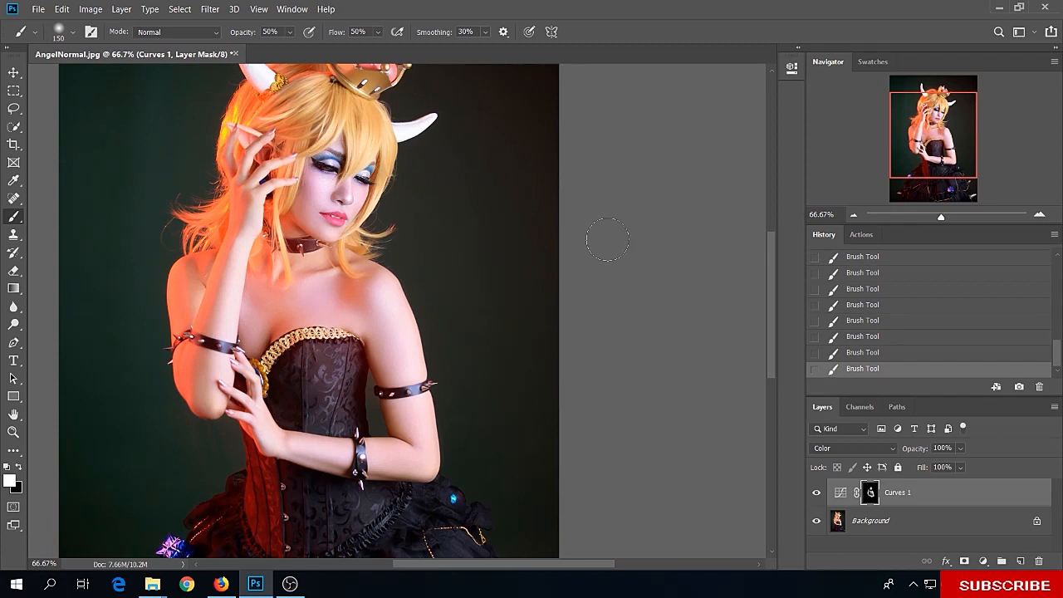
pyautogui.scroll(-2, 607, 240)
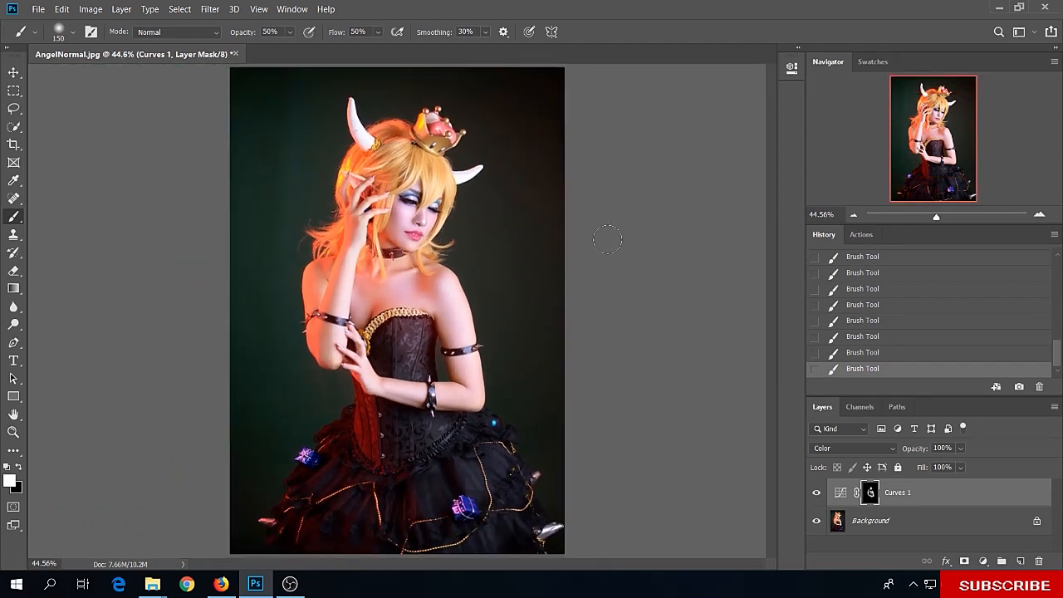
# Toggle the visibility of the Curves 1 layer to compare the skin before and after the correction
pyautogui.press('x')
pyautogui.click(817, 493)
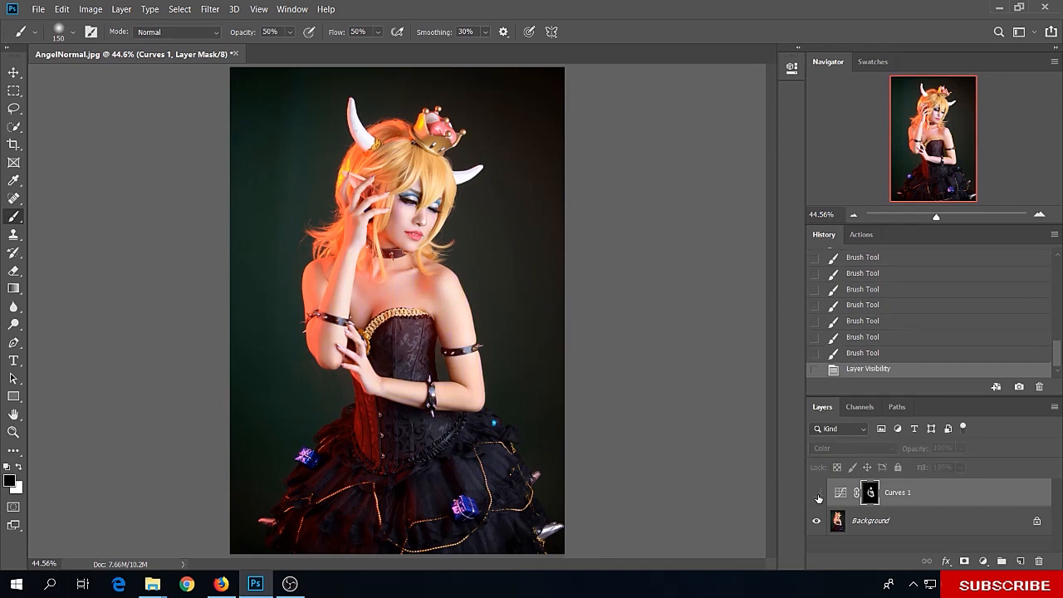
pyautogui.click(817, 493)
pyautogui.click(817, 494)
pyautogui.click(817, 495)
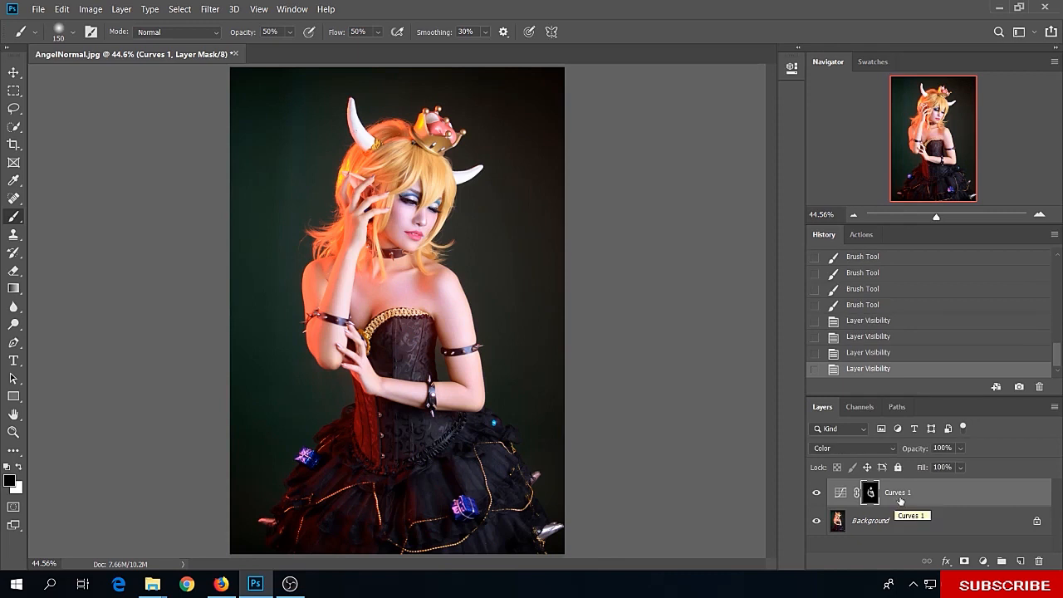
# Duplicate the Curves 1 layer as Curves 1 copy and set the copy's opacity to 29%
pyautogui.rightClick(916, 495)
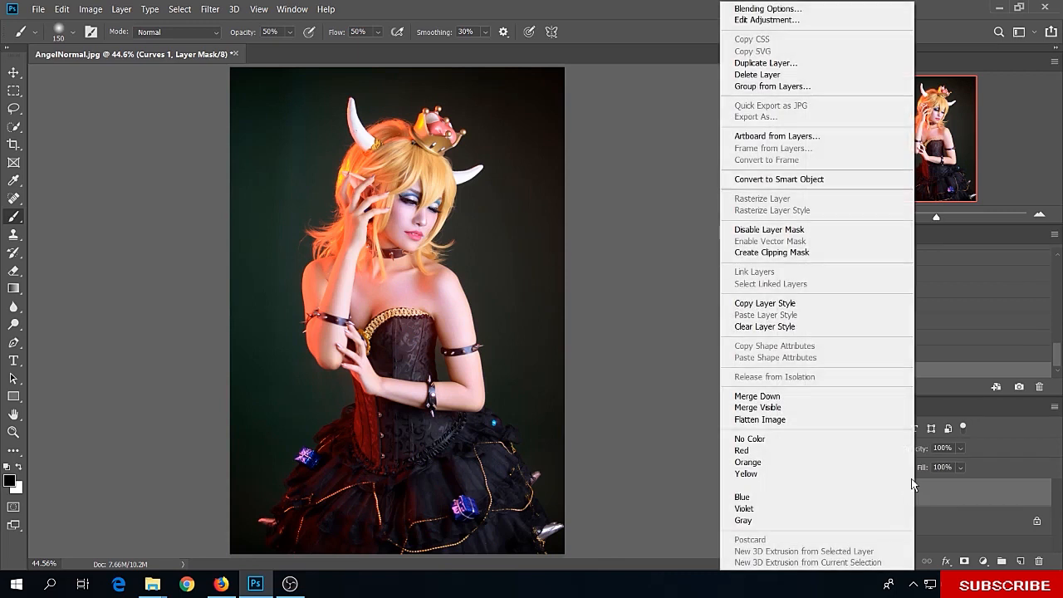
pyautogui.click(778, 71)
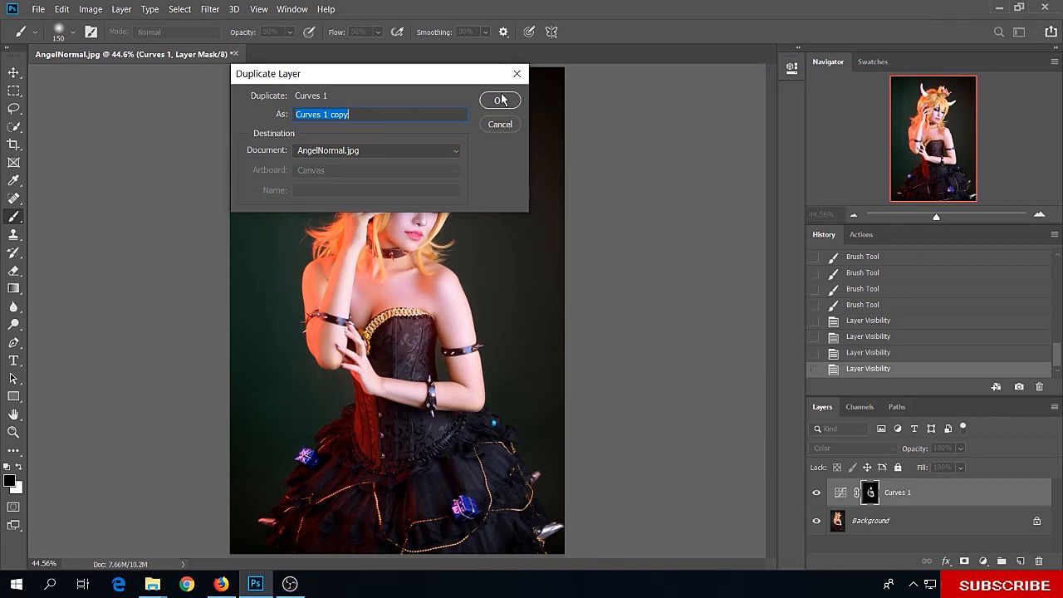
pyautogui.click(501, 100)
pyautogui.click(960, 450)
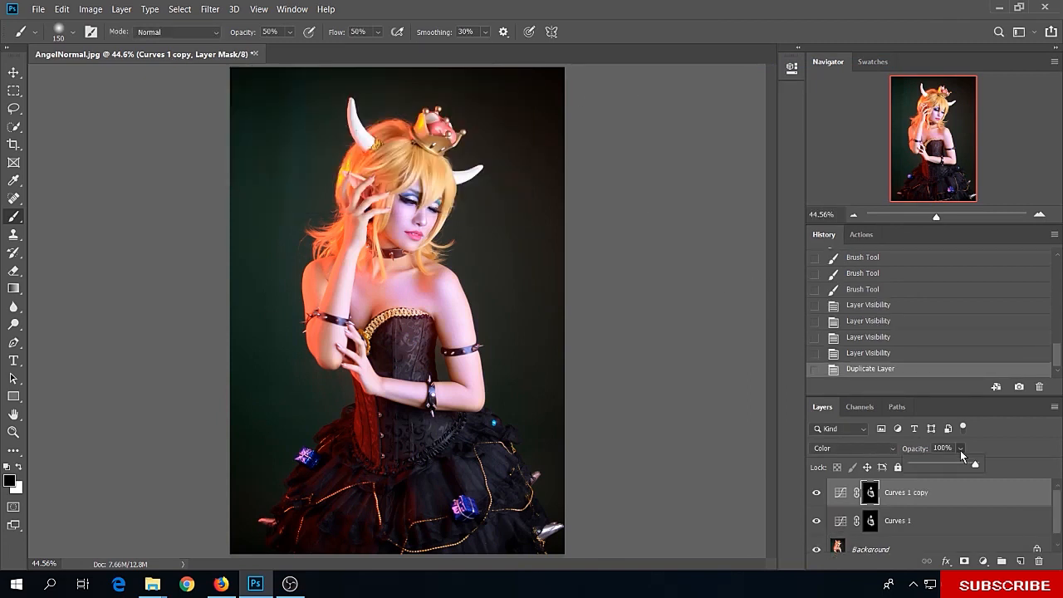
pyautogui.moveTo(975, 465); pyautogui.dragTo(931, 467)
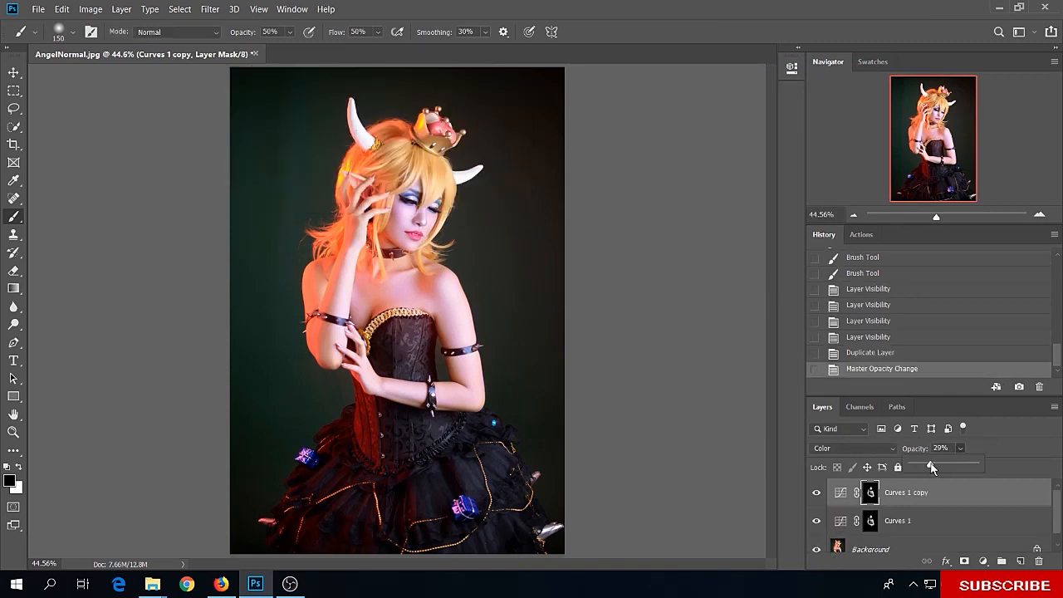
# Group the Curves 1 and Curves 1 copy layers
pyautogui.click(917, 505)
pyautogui.keyDown('shift'); pyautogui.click(924, 519); pyautogui.keyUp('shift')
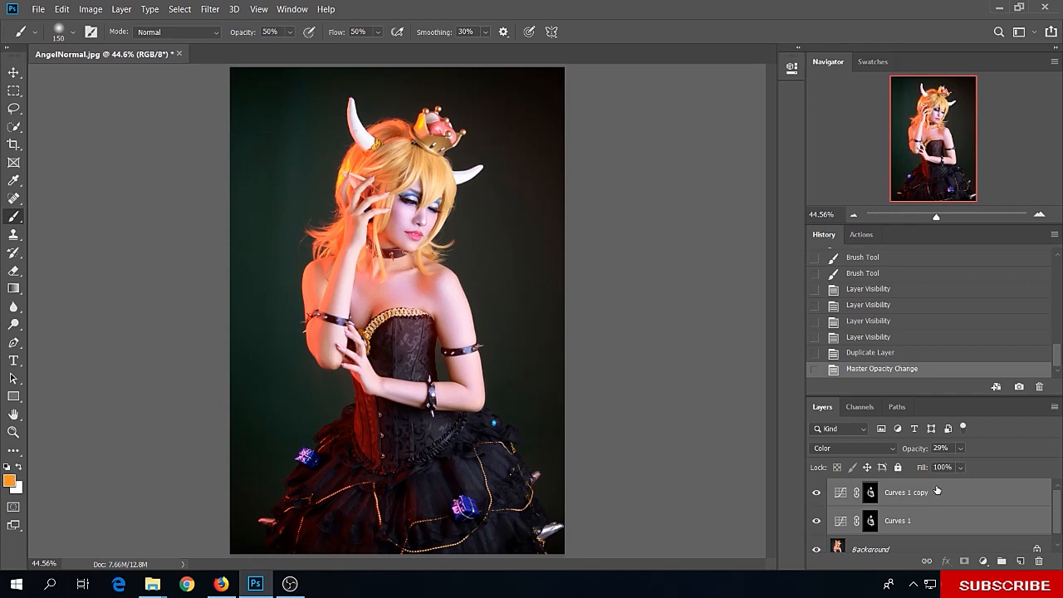
pyautogui.hotkey('ctrl', 'g')
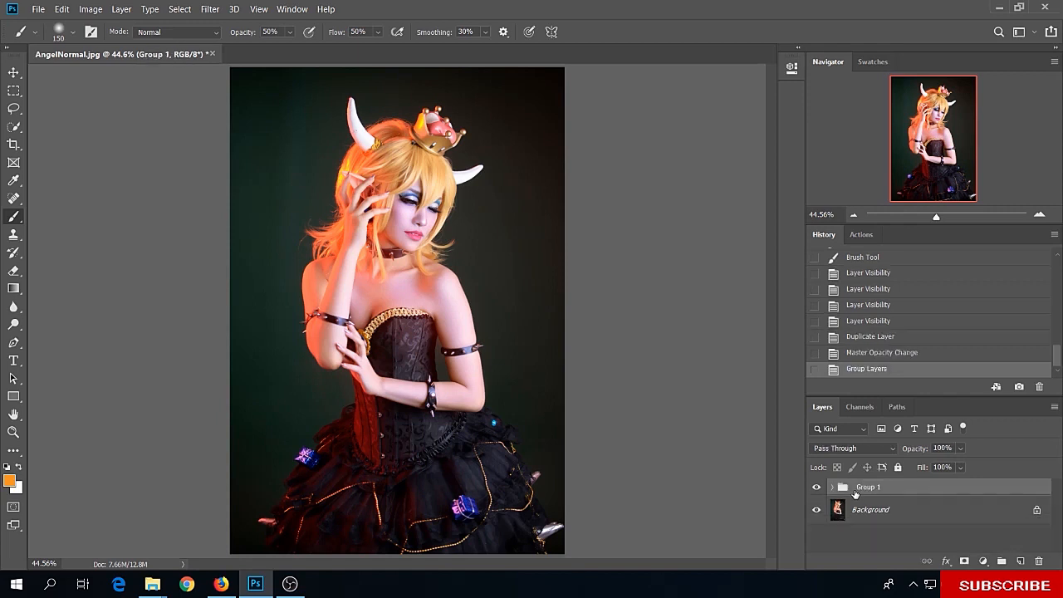
# Compare the photo with and without Group 1, leaving the group hidden
pyautogui.click(817, 488)
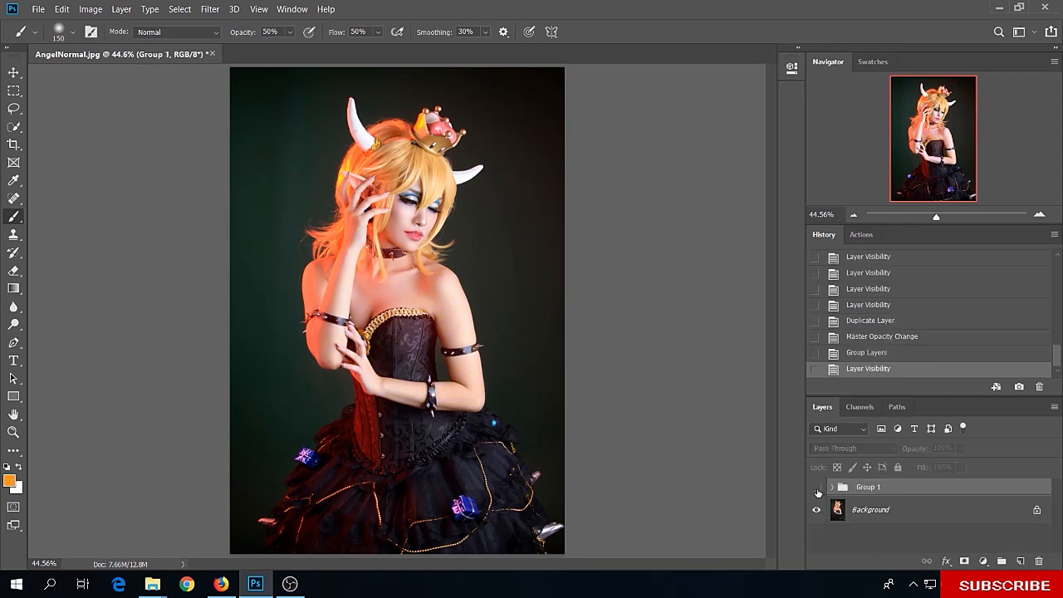
pyautogui.click(817, 488)
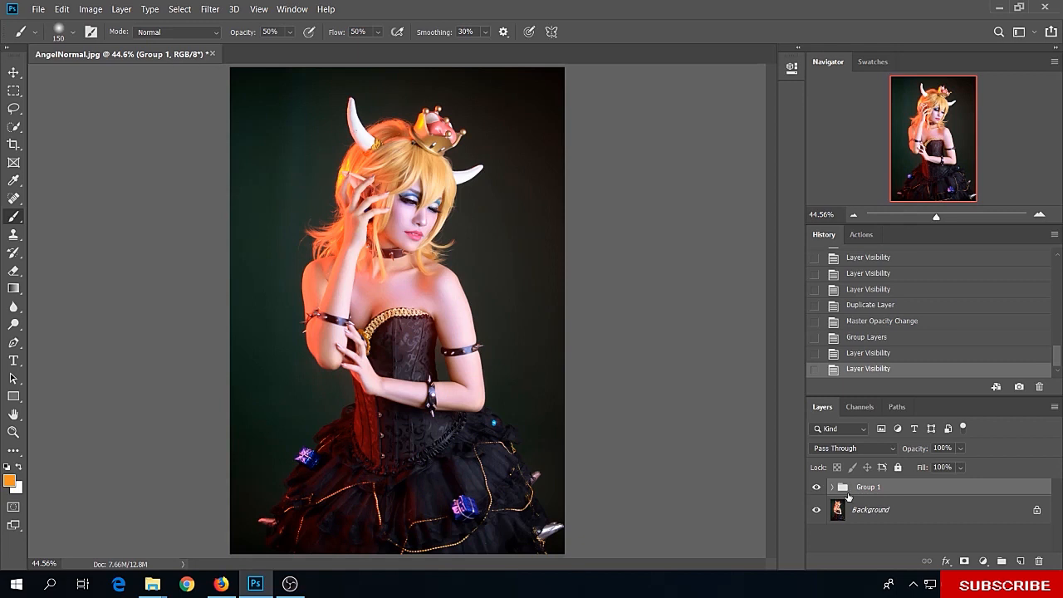
pyautogui.click(816, 489)
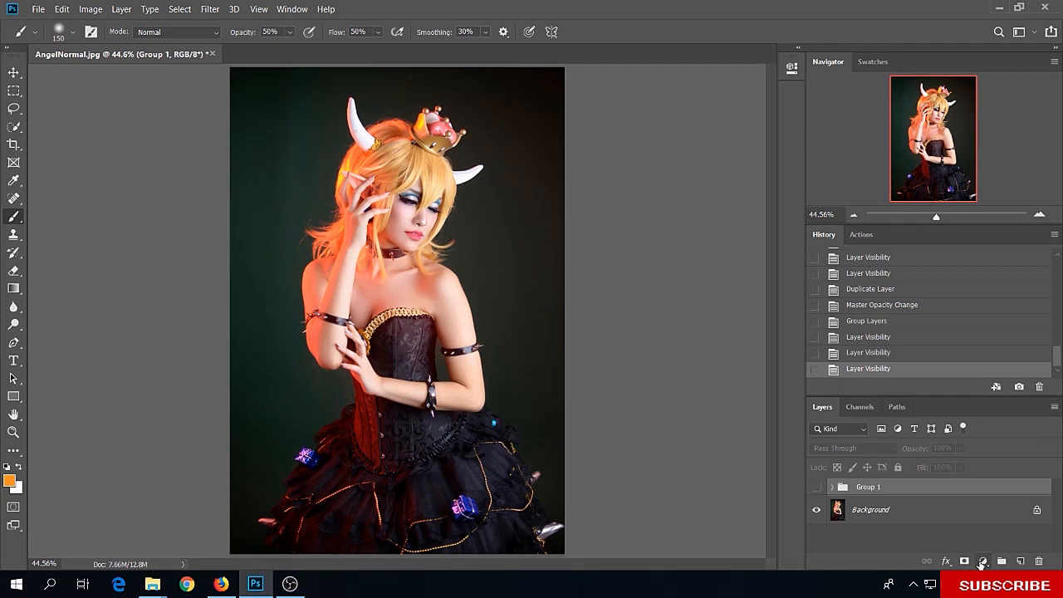
# Add a second Curves adjustment layer above Group 1 and switch it to the Green channel
pyautogui.click(984, 561)
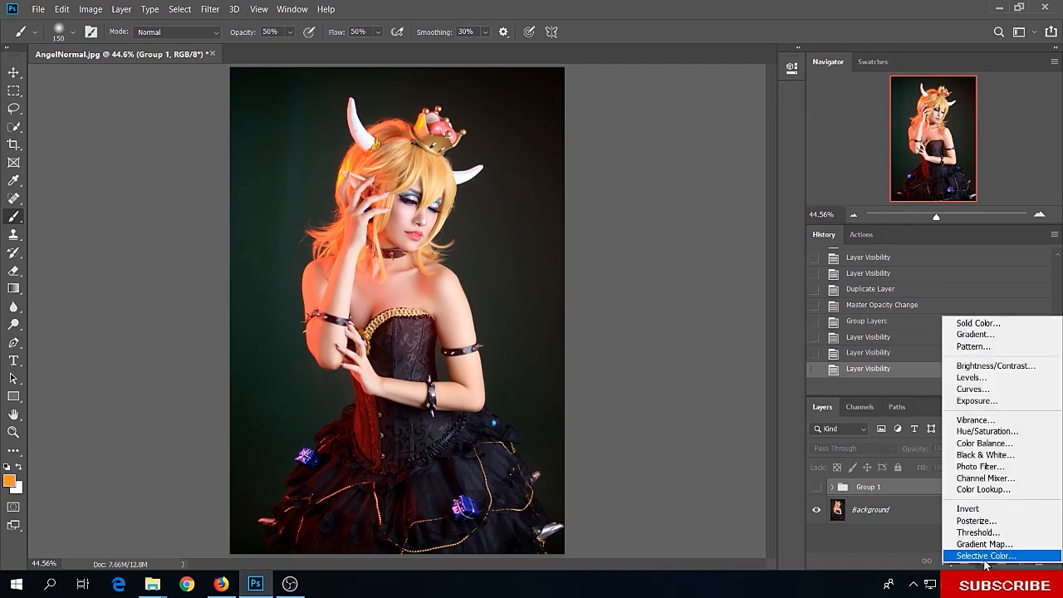
pyautogui.click(971, 389)
pyautogui.click(662, 126)
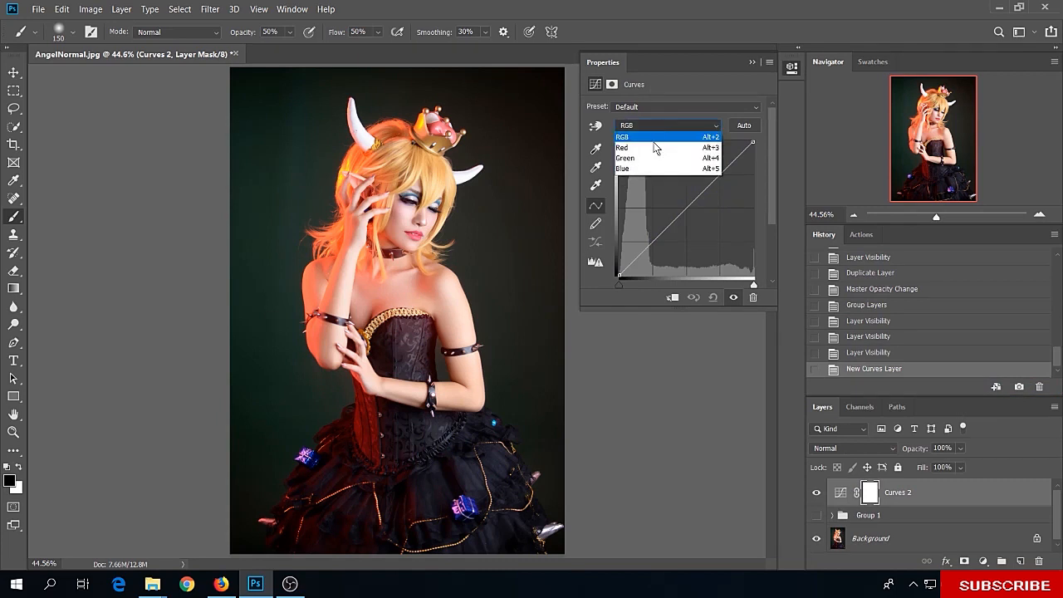
pyautogui.click(638, 156)
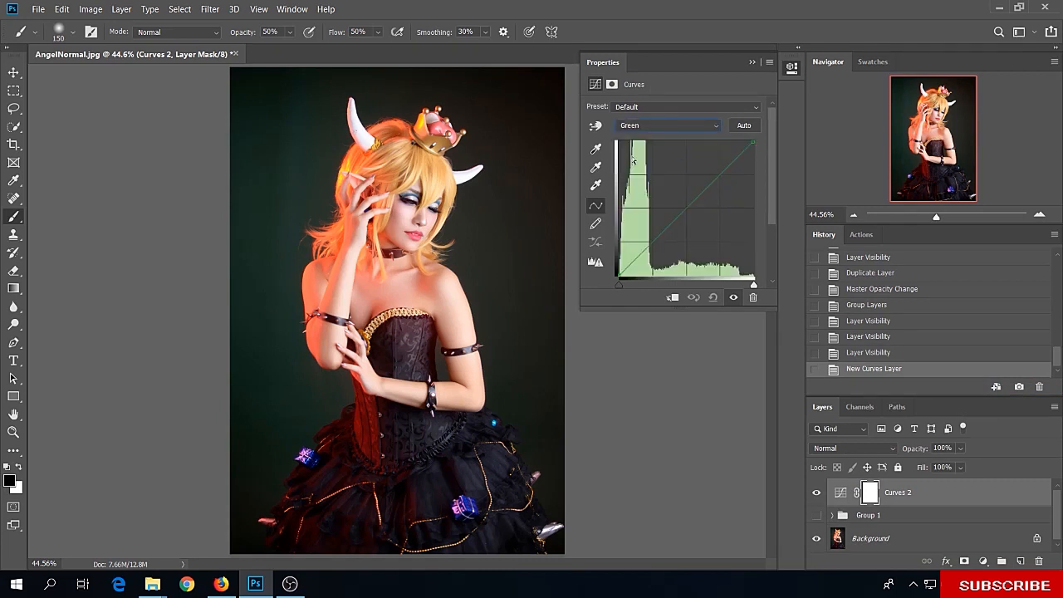
# Sample the cheek skin on the image and pull the green curve down at the highlights, adjusting its midtones
pyautogui.click(595, 124)
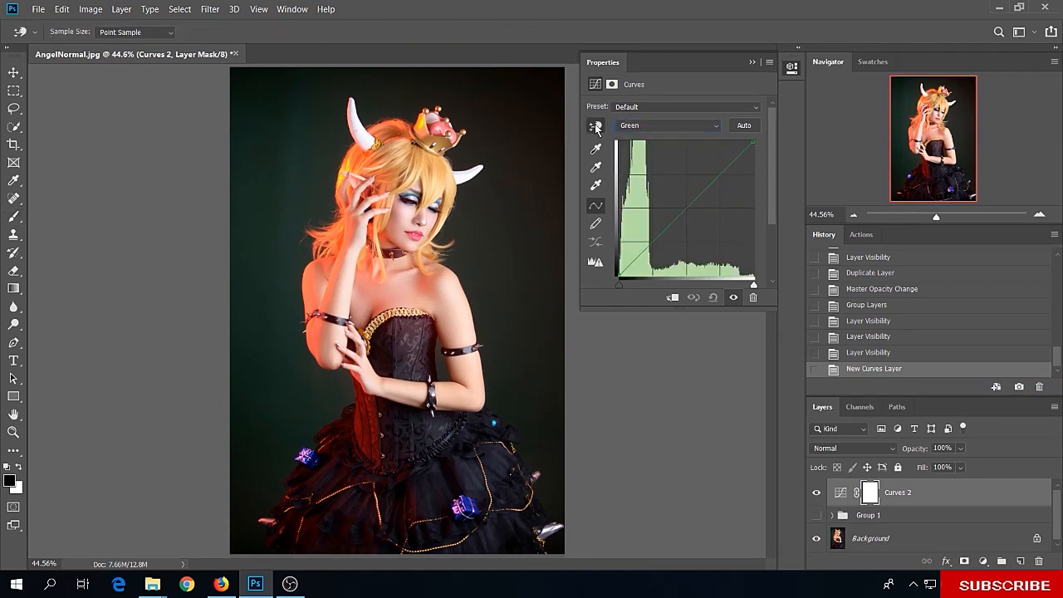
pyautogui.click(409, 210)
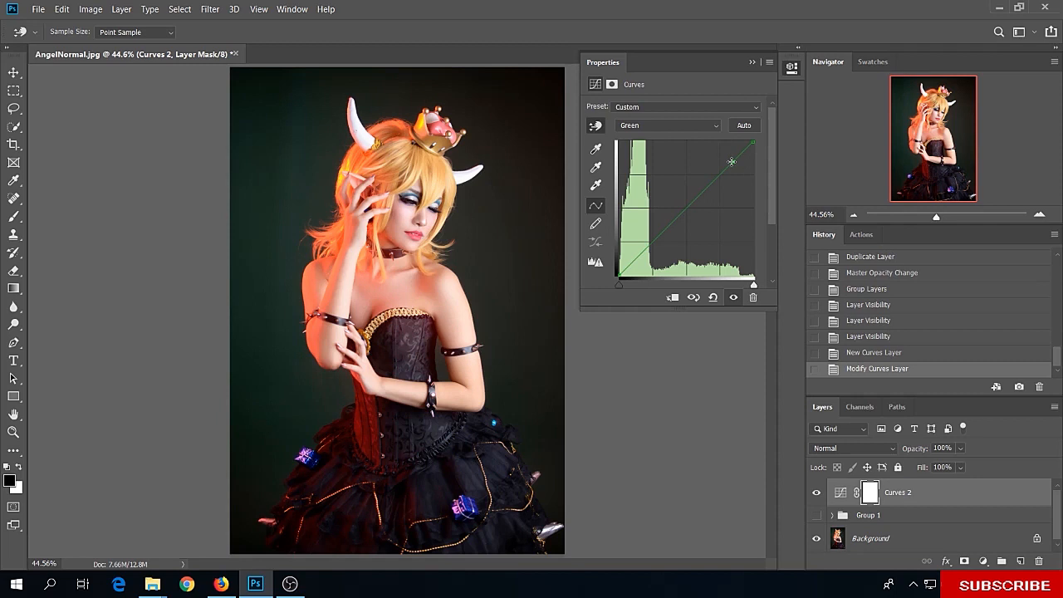
pyautogui.moveTo(733, 162)
pyautogui.mouseDown()
pyautogui.moveTo(726, 148)
pyautogui.moveTo(732, 172)
pyautogui.mouseUp()
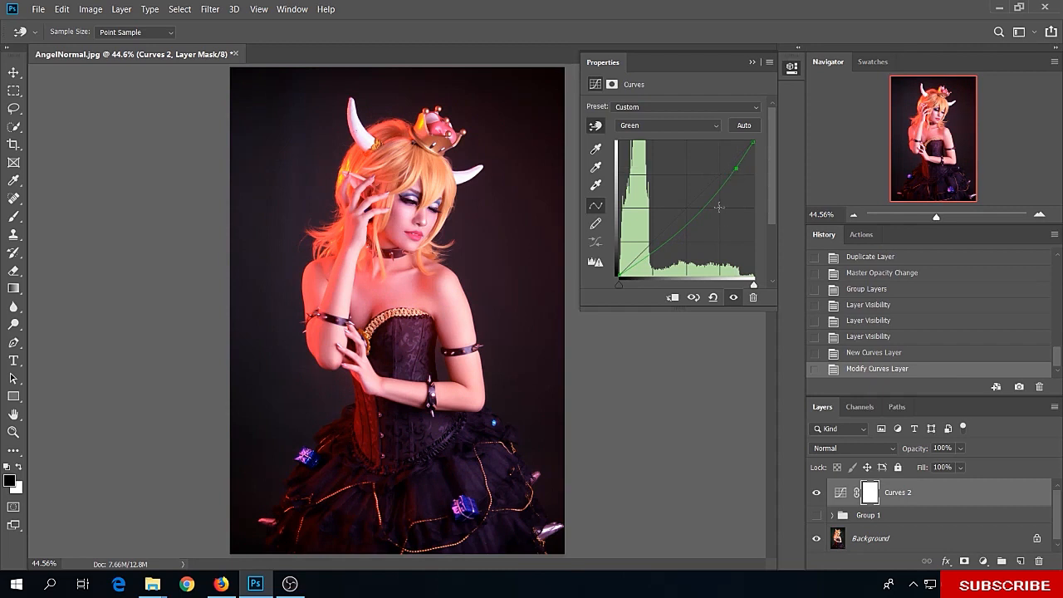
pyautogui.moveTo(708, 202); pyautogui.dragTo(688, 212)
pyautogui.click(751, 62)
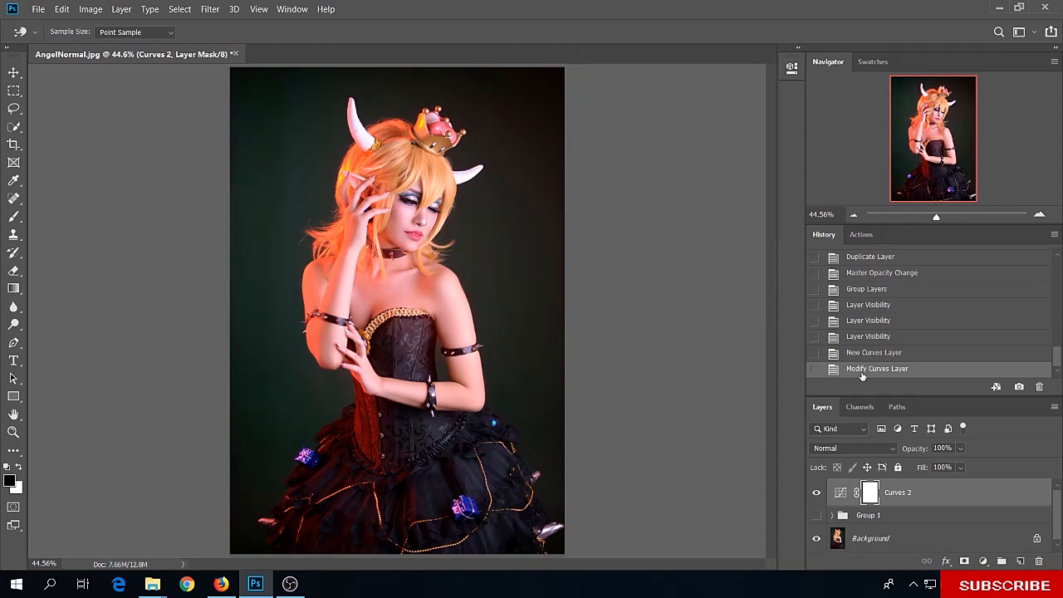
# Set the Curves 2 layer's blend mode to Color and invert its mask to black
pyautogui.click(867, 449)
pyautogui.click(833, 551)
pyautogui.hotkey('ctrl', 'i')
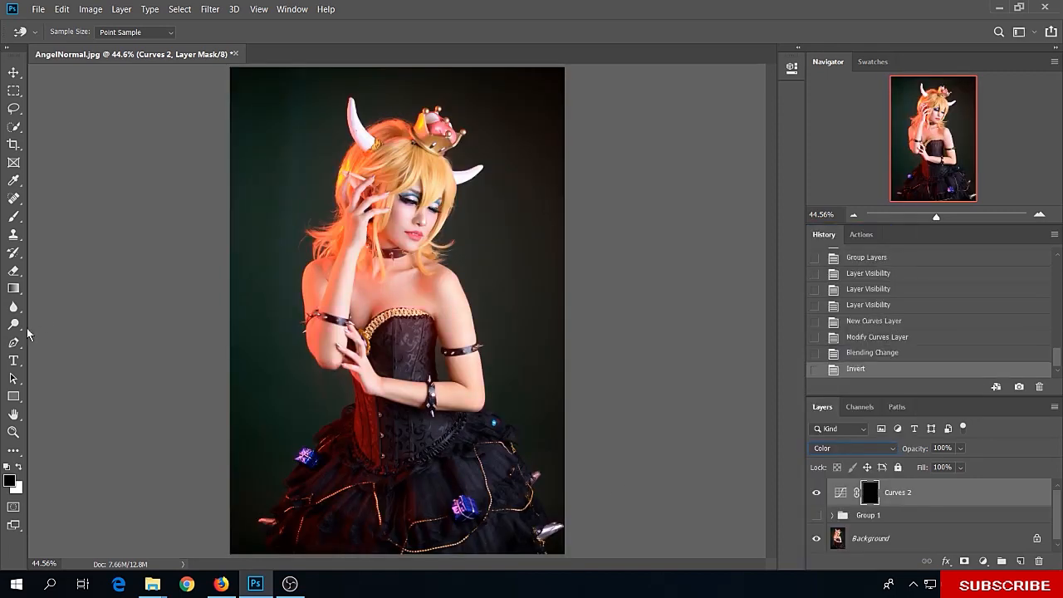
# Brush white on the Curves 2 mask over the model's face, neck, chest and arms to bring in the green reduction
pyautogui.click(14, 216)
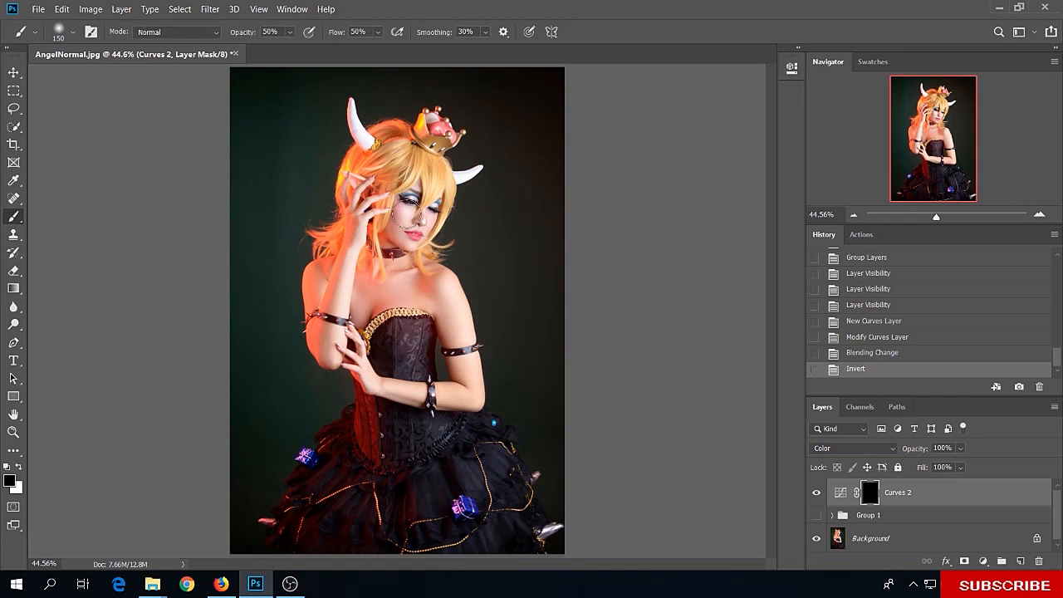
pyautogui.press('x')
pyautogui.click(416, 213)
pyautogui.click(402, 238)
pyautogui.moveTo(382, 370); pyautogui.dragTo(399, 397)
pyautogui.moveTo(399, 396)
pyautogui.mouseDown()
pyautogui.moveTo(461, 390)
pyautogui.moveTo(470, 357)
pyautogui.mouseUp()
pyautogui.moveTo(457, 299)
pyautogui.mouseDown()
pyautogui.moveTo(463, 332)
pyautogui.moveTo(432, 282)
pyautogui.mouseUp()
pyautogui.moveTo(425, 218); pyautogui.dragTo(420, 211)
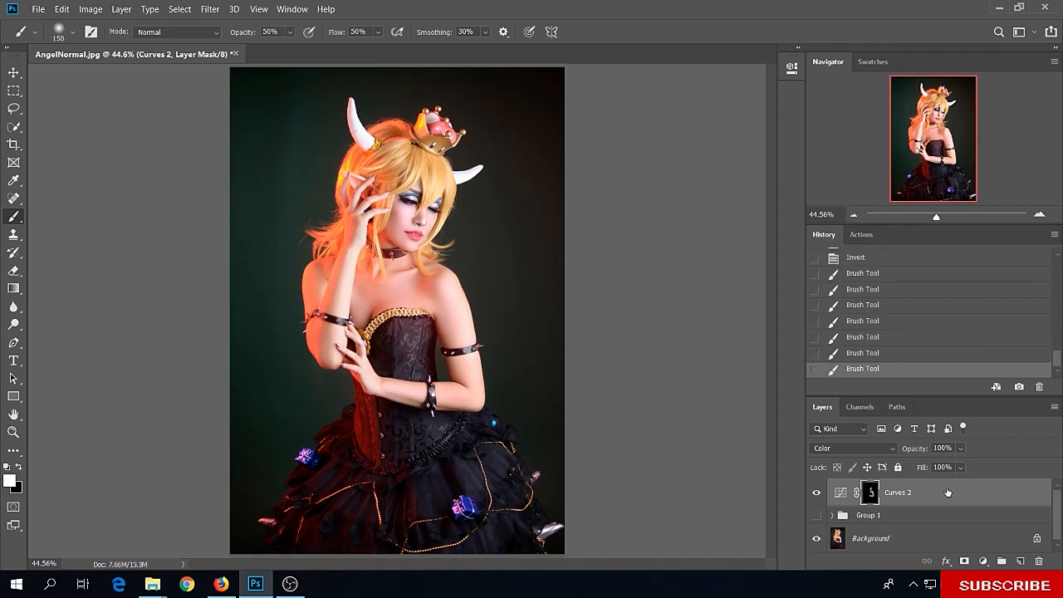